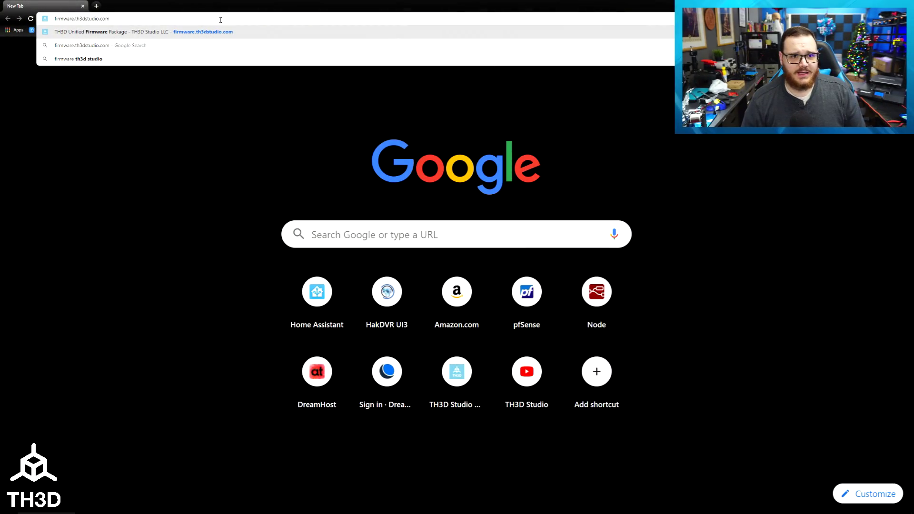
Load the TH3D Unified Firmware page and download the U1.R2.17 firmware package
key(Return)
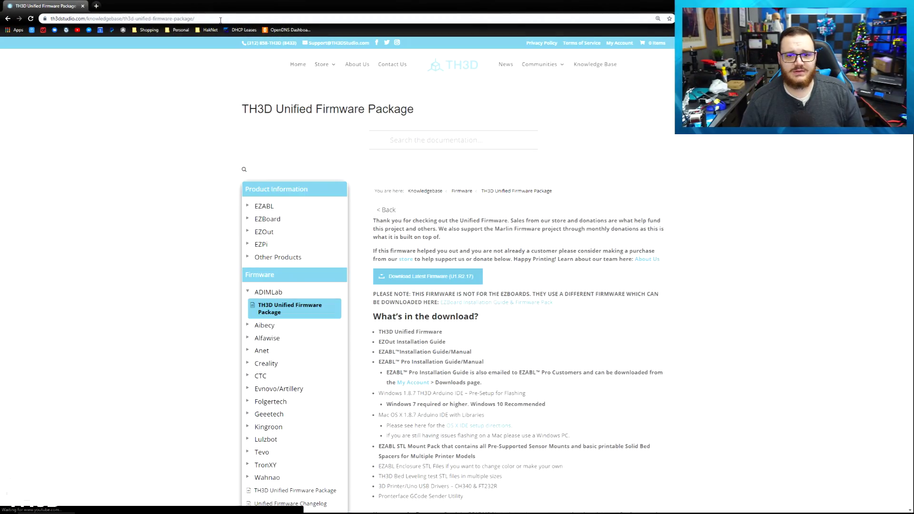
click(411, 280)
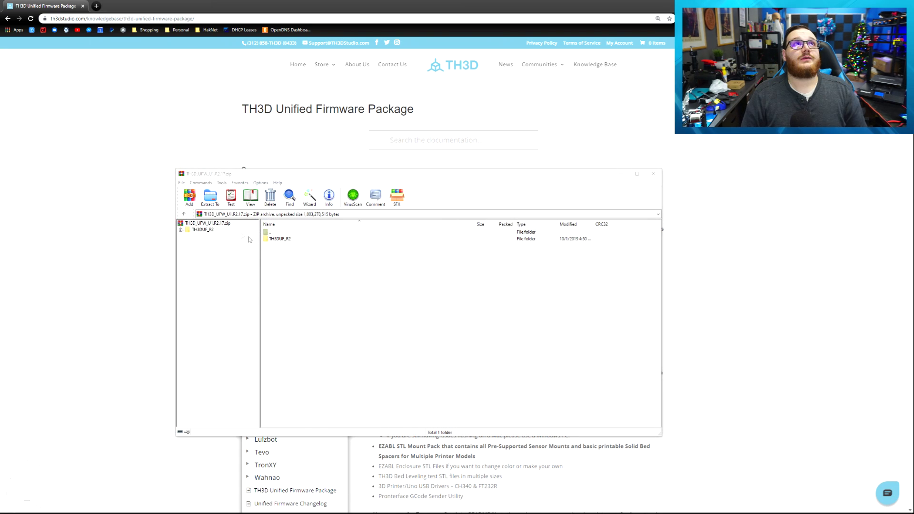
Extract the TH3DUF_R2 archive contents to D:\CR10SPro
double_click(280, 240)
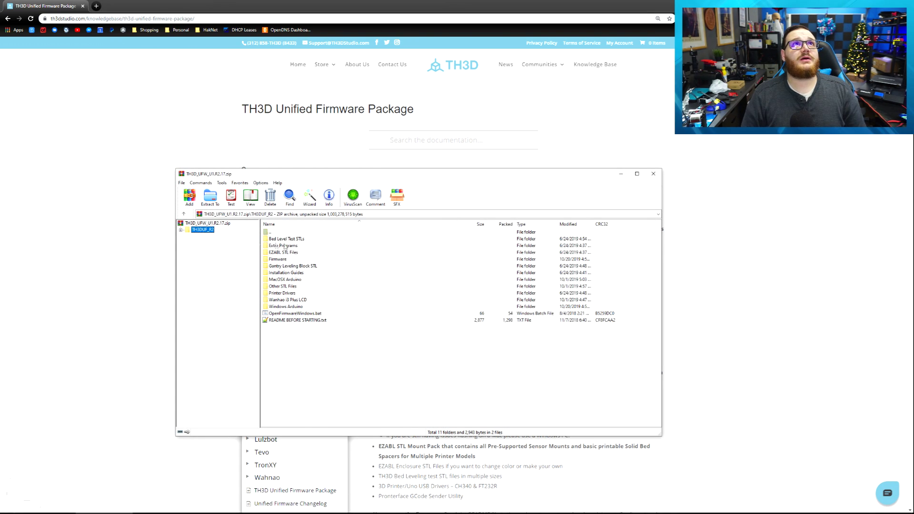
click(208, 199)
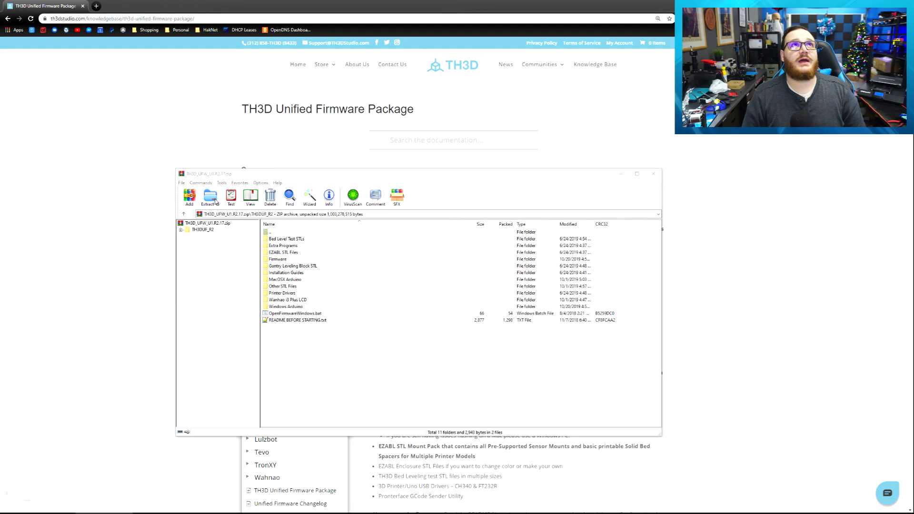
click(443, 241)
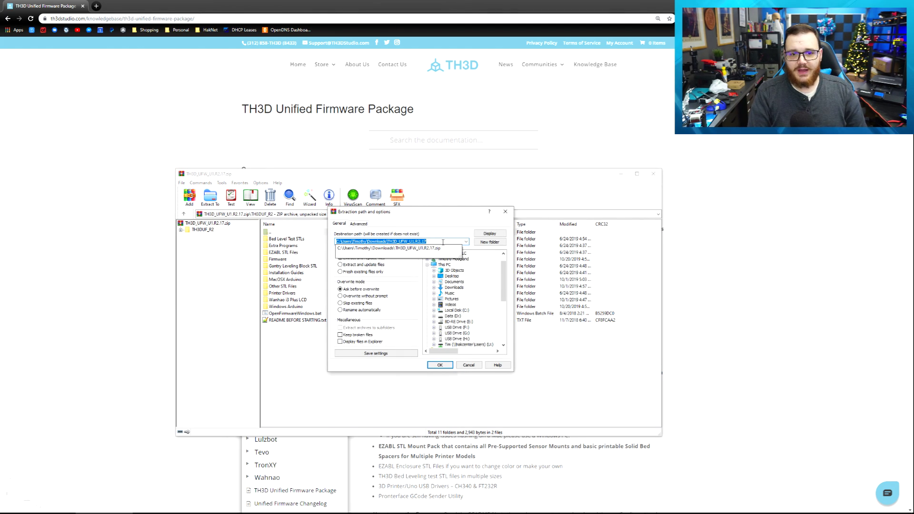
text(D:)
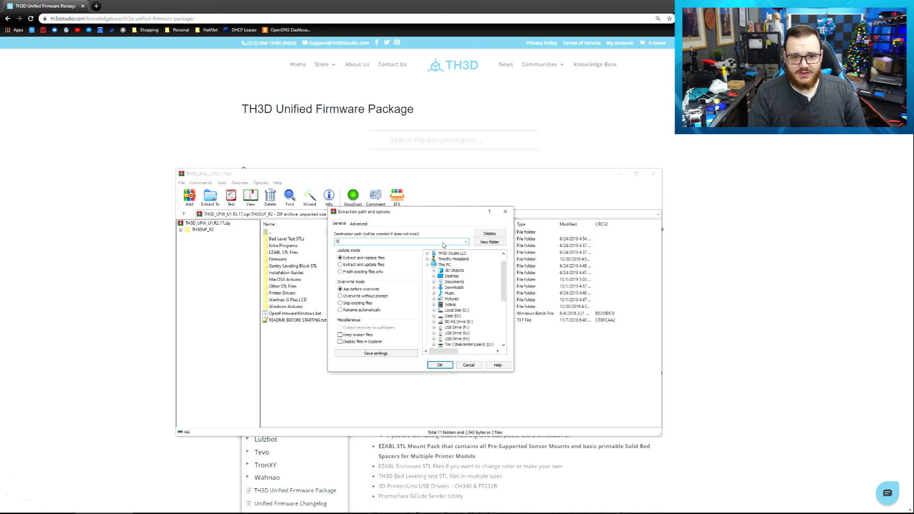
text(\)
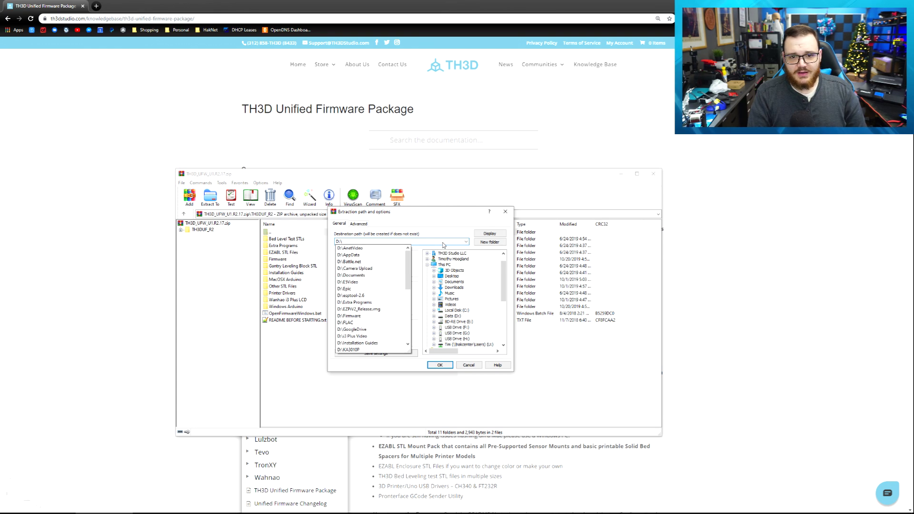
text(CR10SPro)
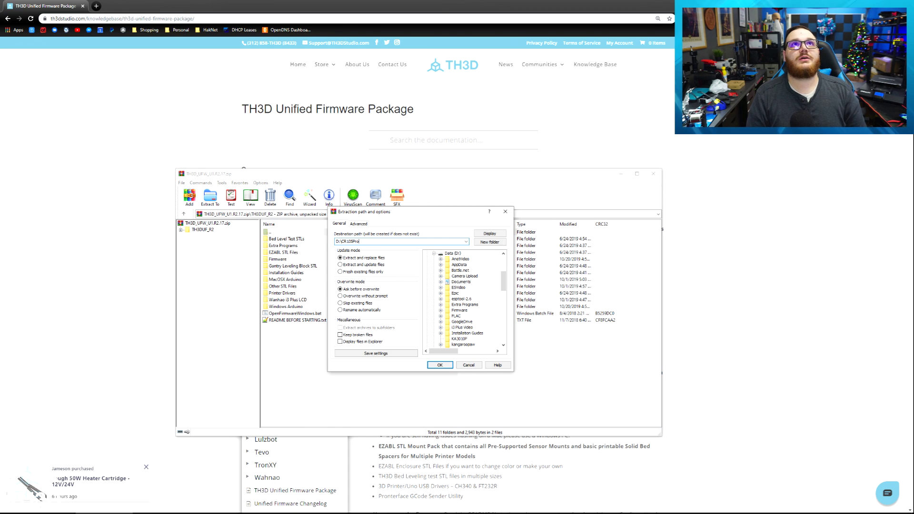
key(Return)
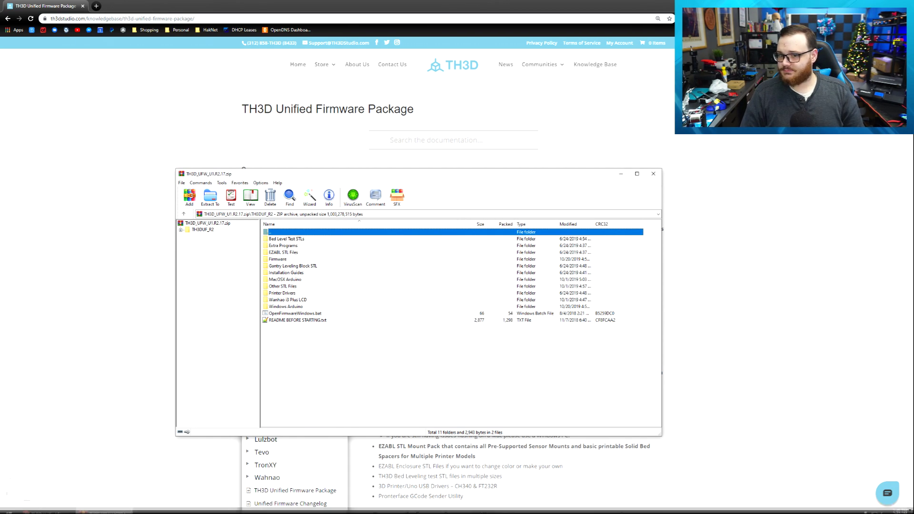
drag(363, 223, 273, 224)
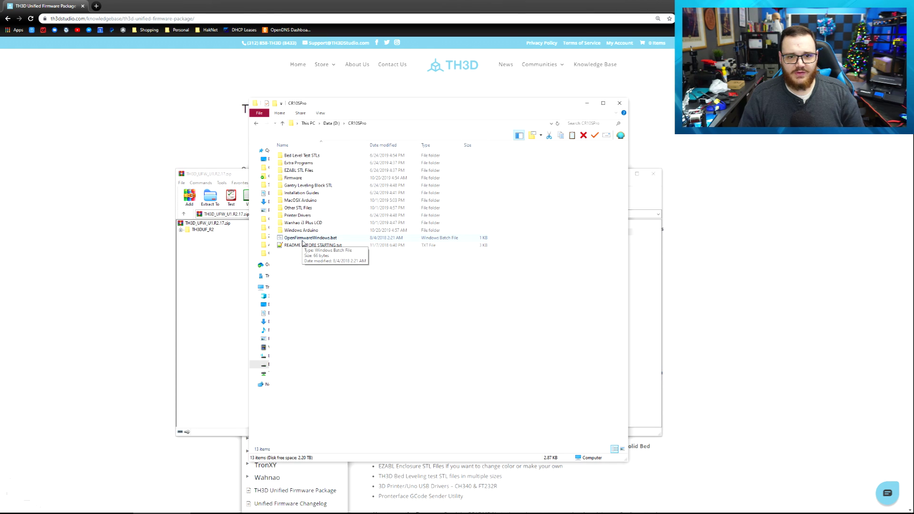
Launch the firmware sketch with OpenFirmwareWindows.bat from the CR10SPro folder
double_click(304, 200)
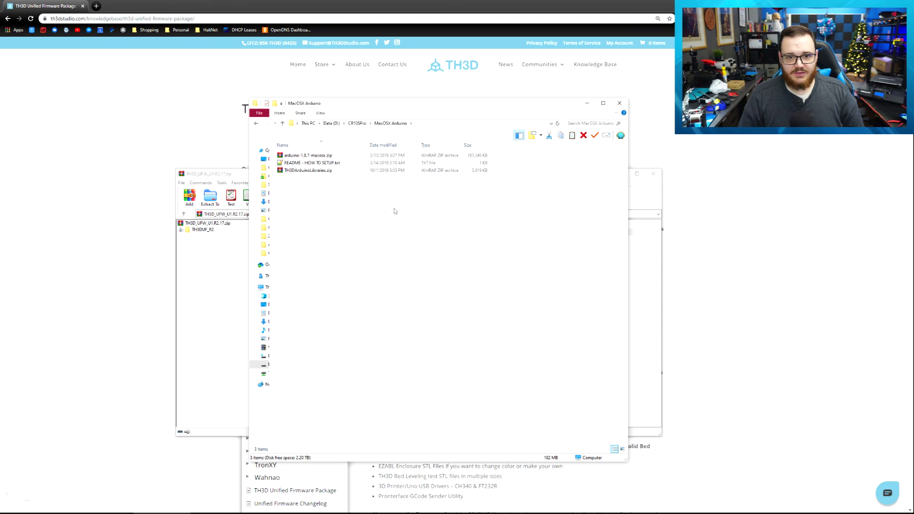
key(alt+Left)
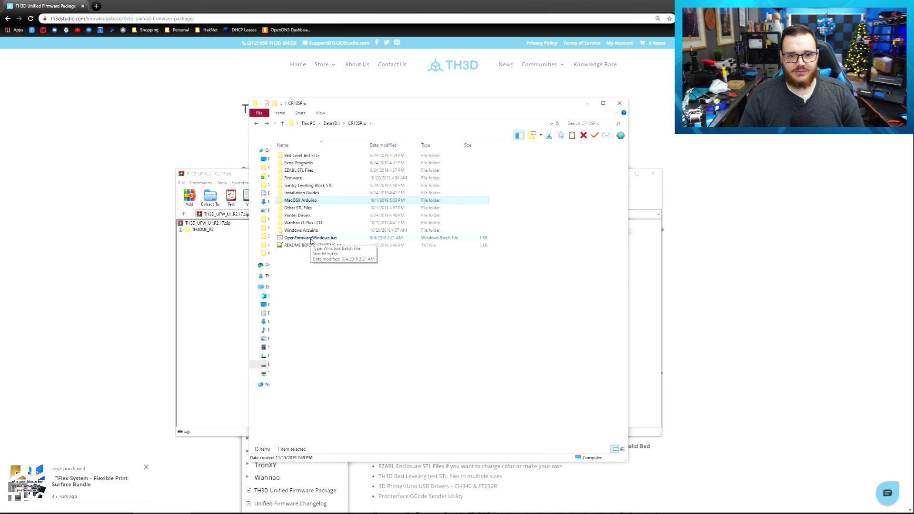
click(311, 238)
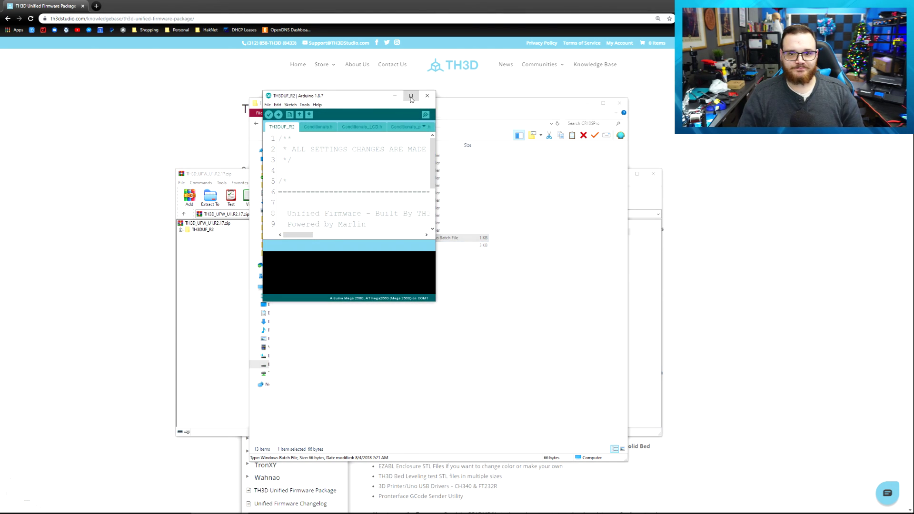
Maximize Arduino IDE and confirm the board is Arduino Mega 2560 with ATmega2560 processor
click(411, 96)
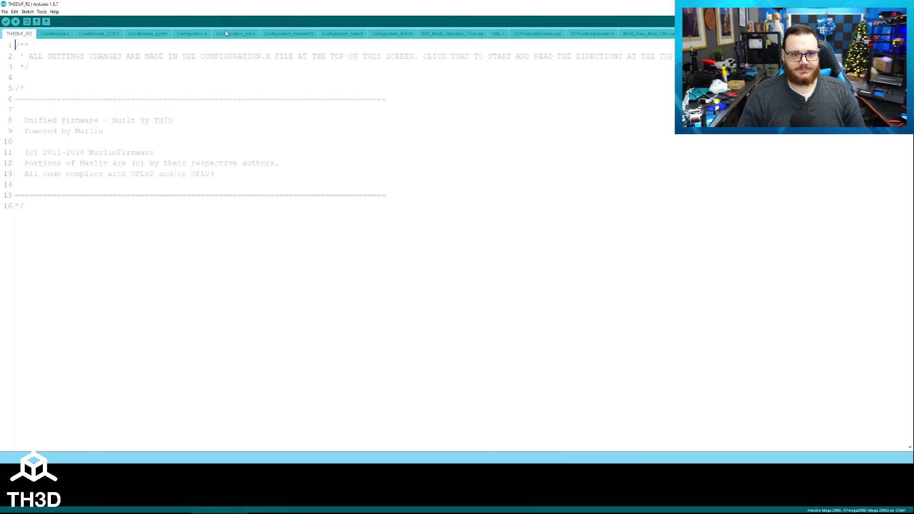
click(42, 11)
mouse_move(102, 100)
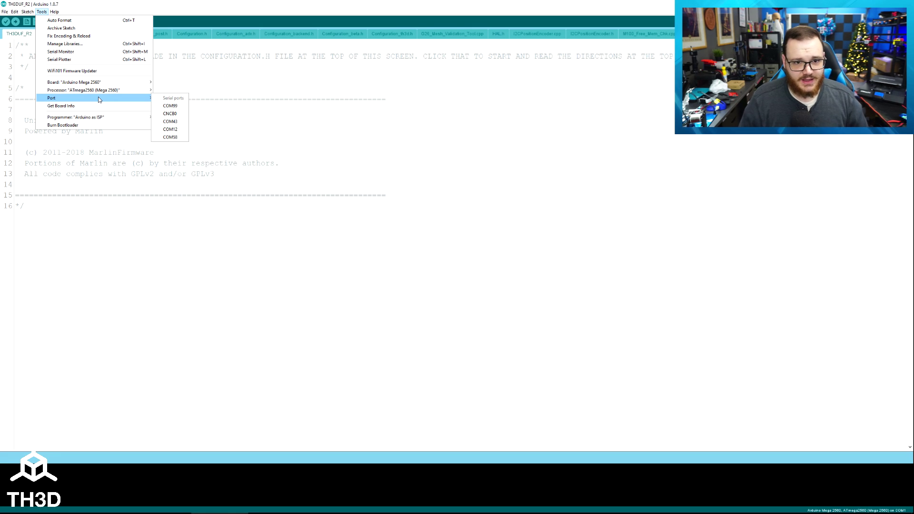
click(42, 12)
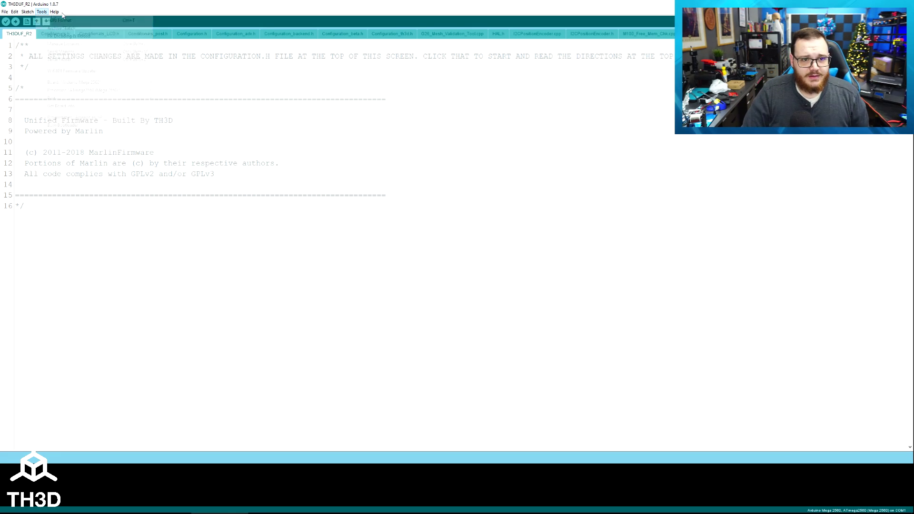
click(54, 11)
Select COM58 as the upload port and verify it in the Tools menu
click(42, 12)
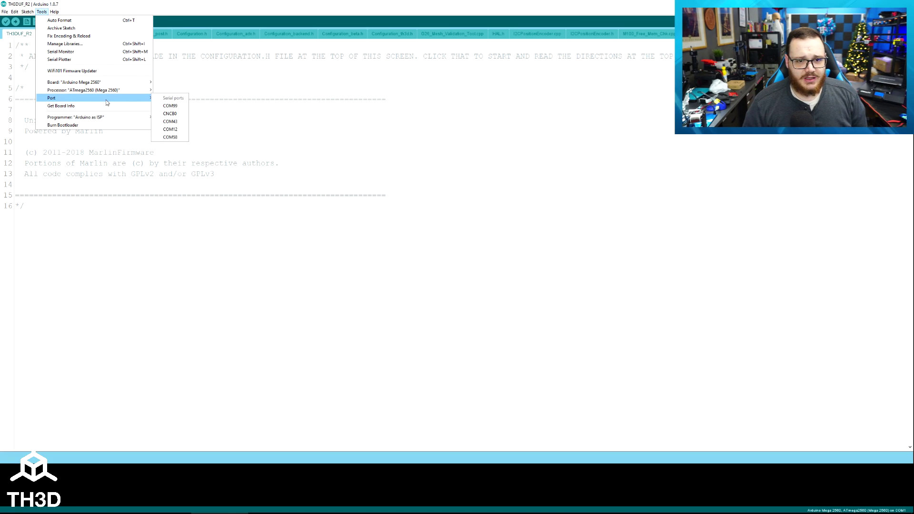
mouse_move(150, 98)
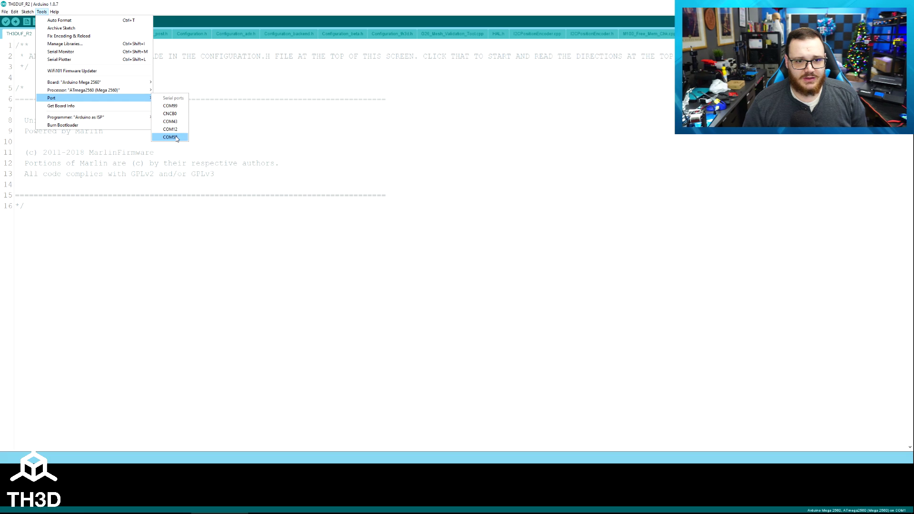
click(170, 137)
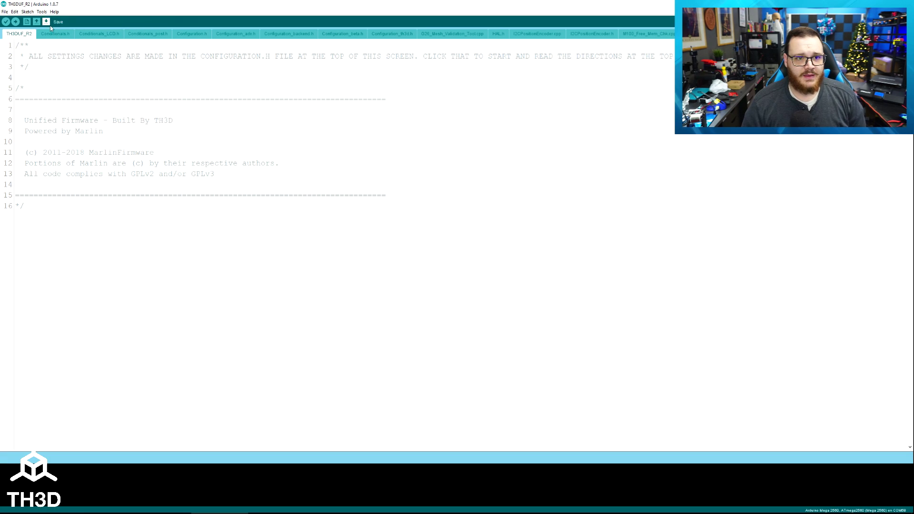
click(40, 12)
mouse_move(90, 83)
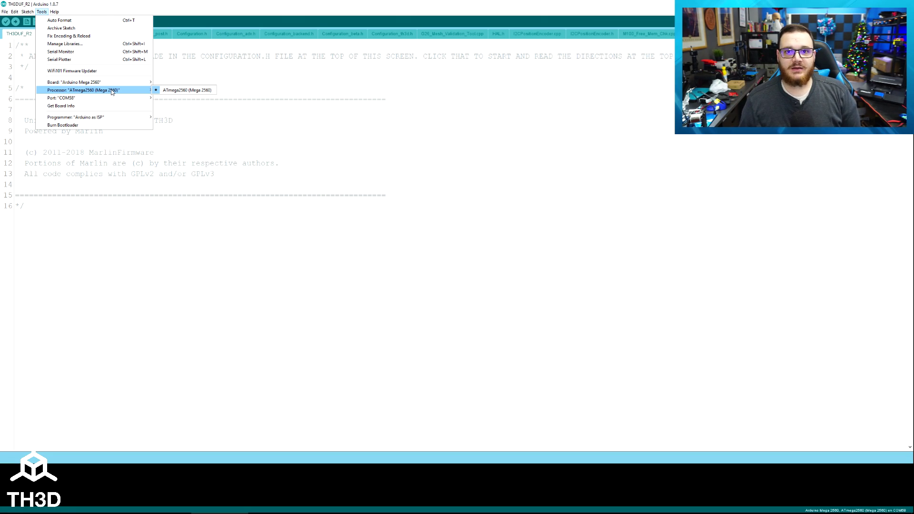
mouse_move(128, 84)
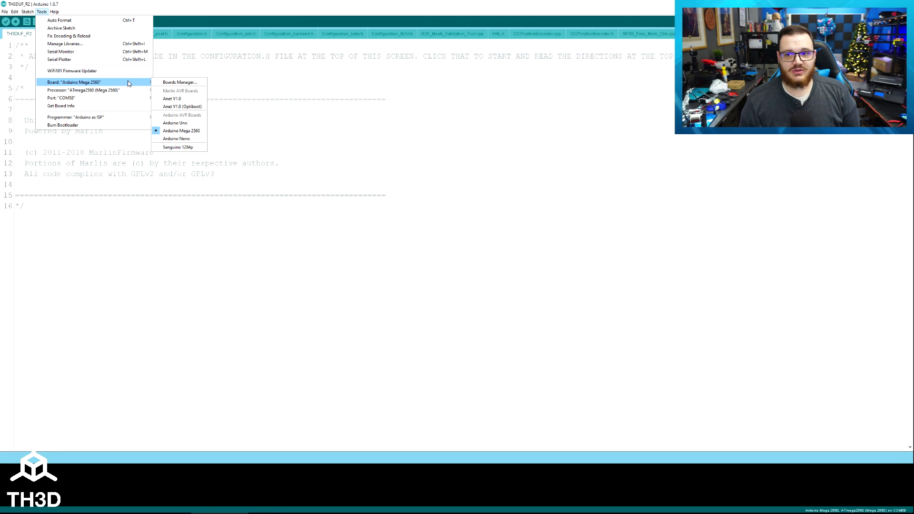
Search Configuration.h for the CR10S_PRO define
click(142, 45)
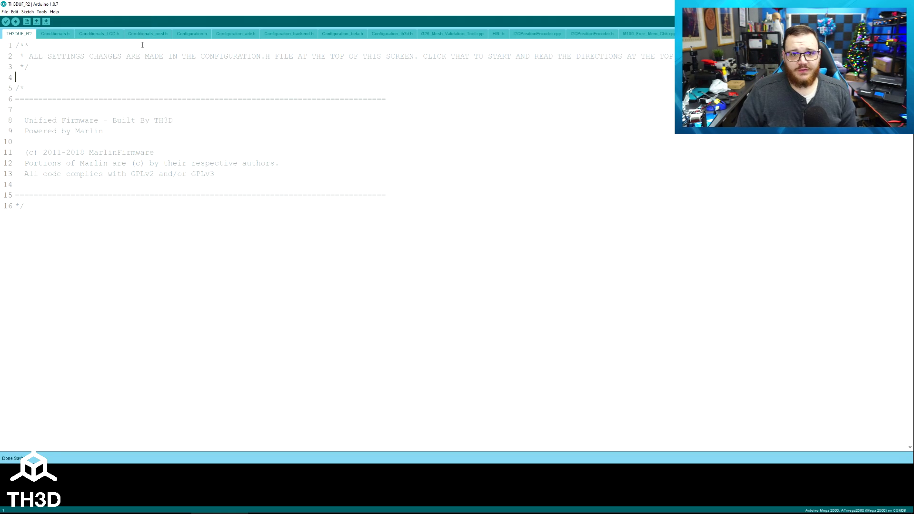
click(193, 33)
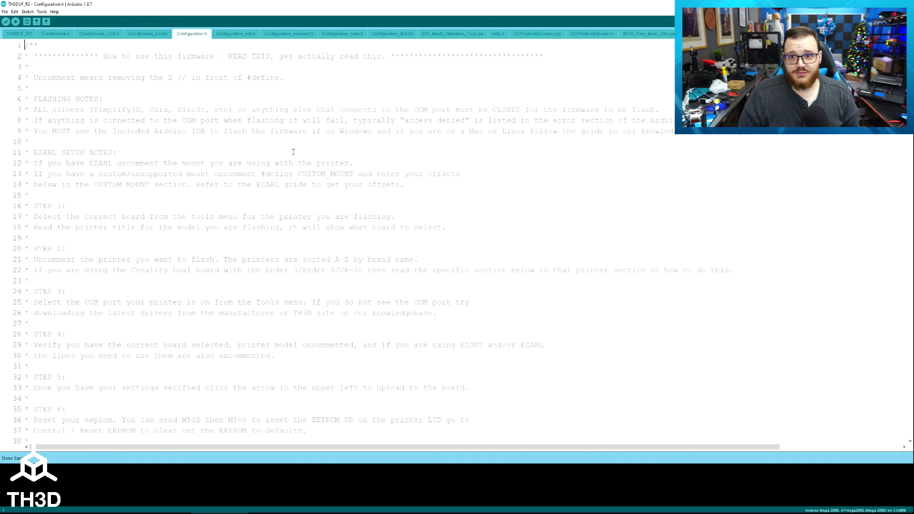
key(ctrl+f)
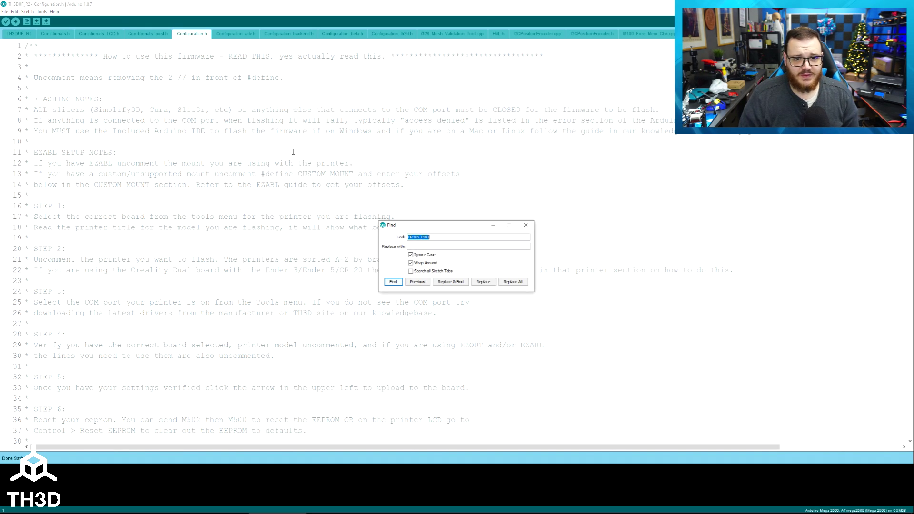
text(CR)
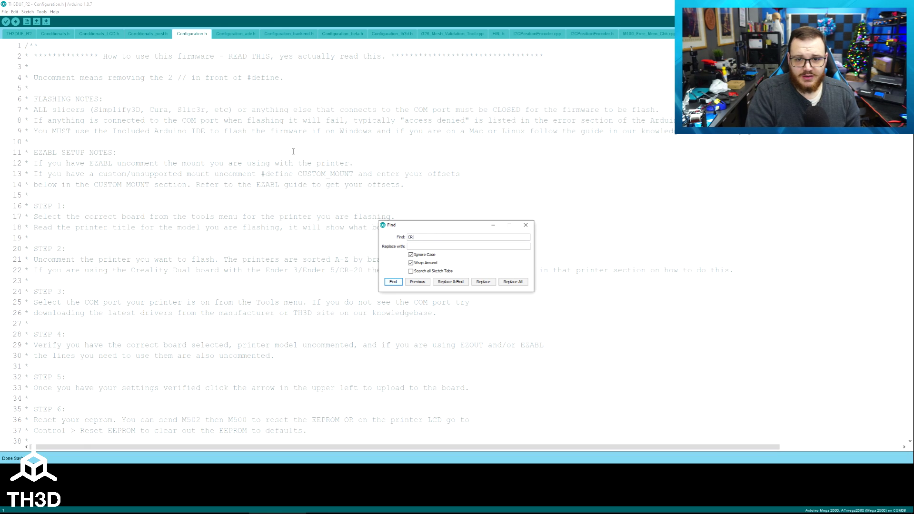
text(10S_P)
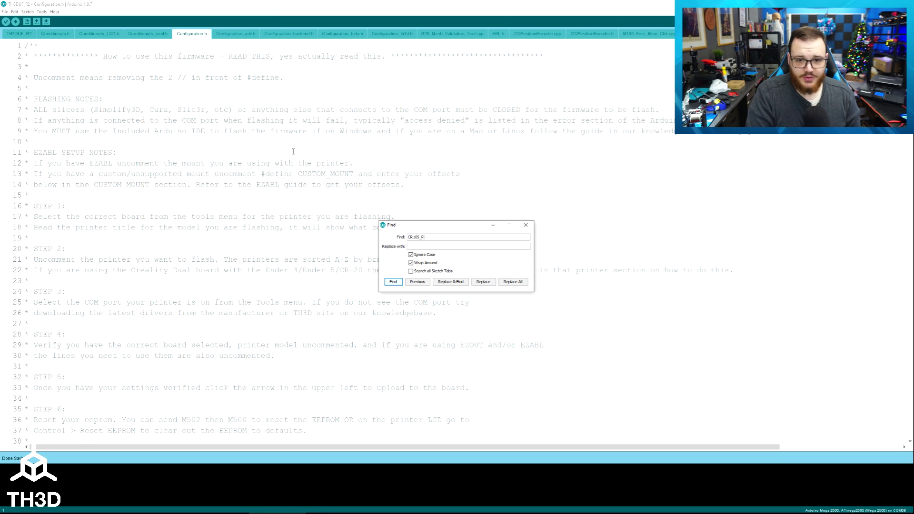
text(RO)
key(Return)
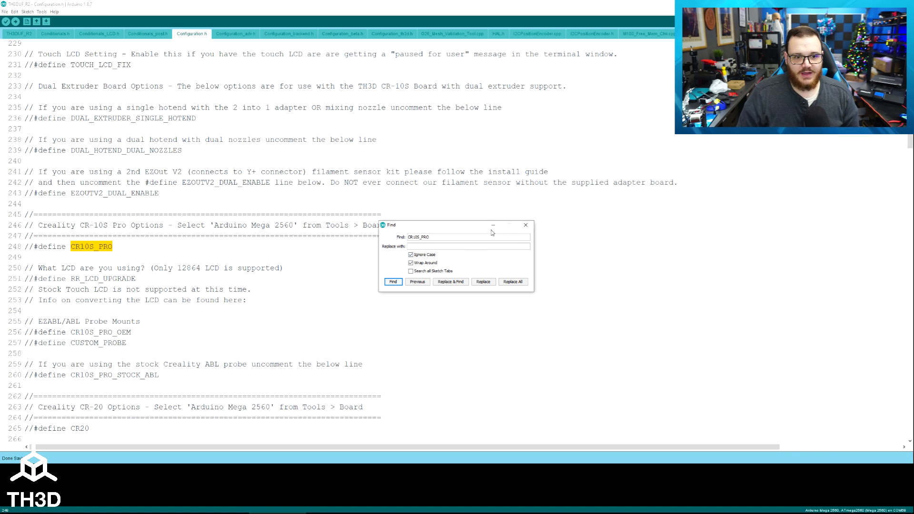
Uncomment the CR10S_PRO and RR_LCD_UPGRADE defines in Configuration.h
click(525, 225)
click(76, 246)
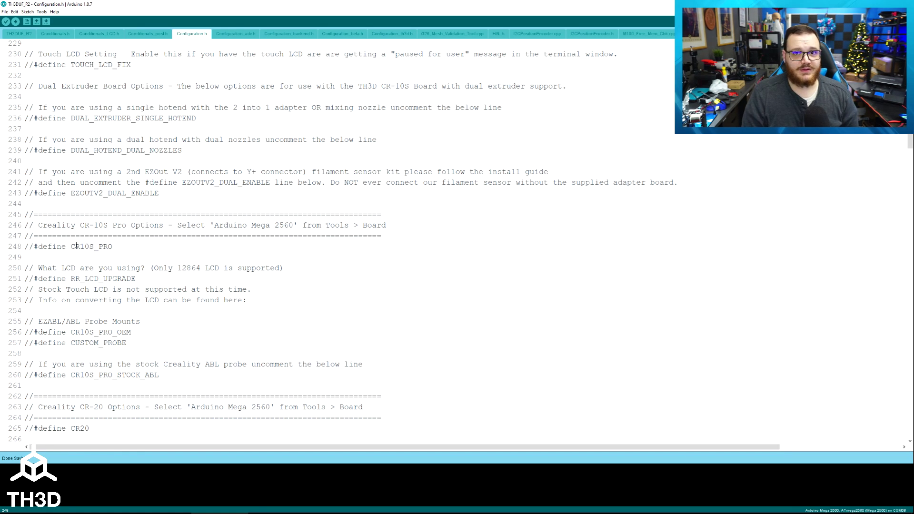
key(Home)
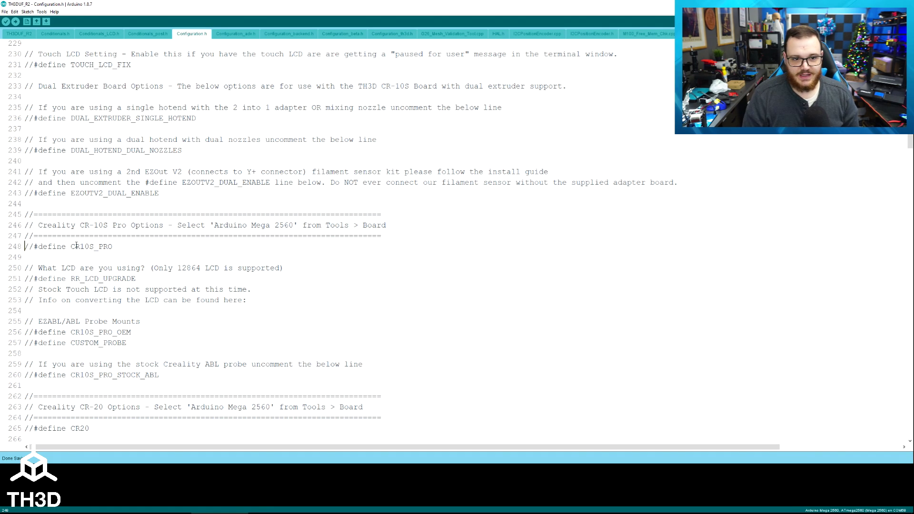
key(shift+Right)
key(shift+Right)
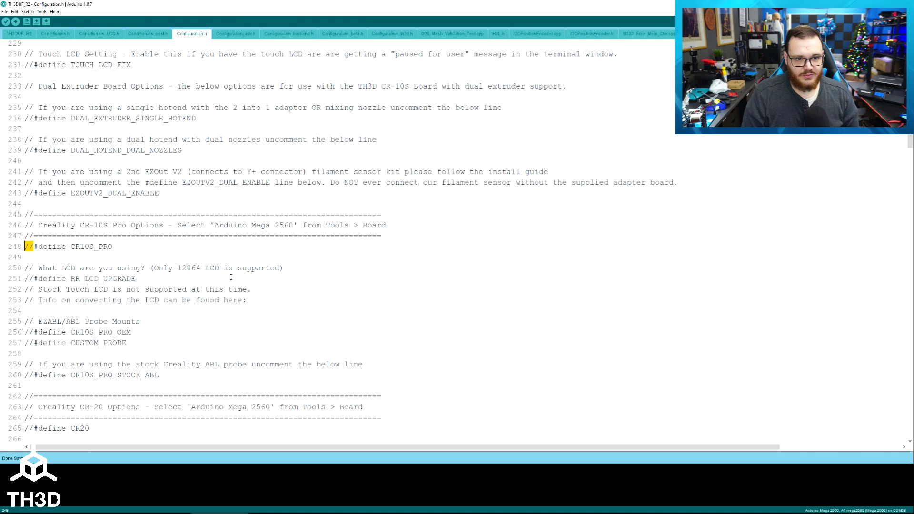
key(Up)
key(Delete)
key(Delete)
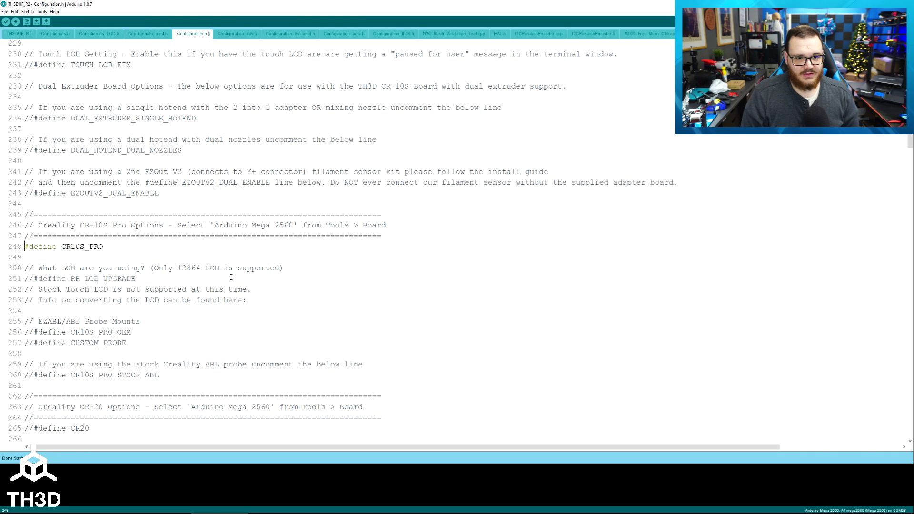
key(Delete)
key(Delete)
Uncomment CR10S_PRO_OEM and CR10S_PRO_STOCK_ABL, save the file, and start the upload
key(Down)
key(Down)
key(Down)
key(Down)
key(Down)
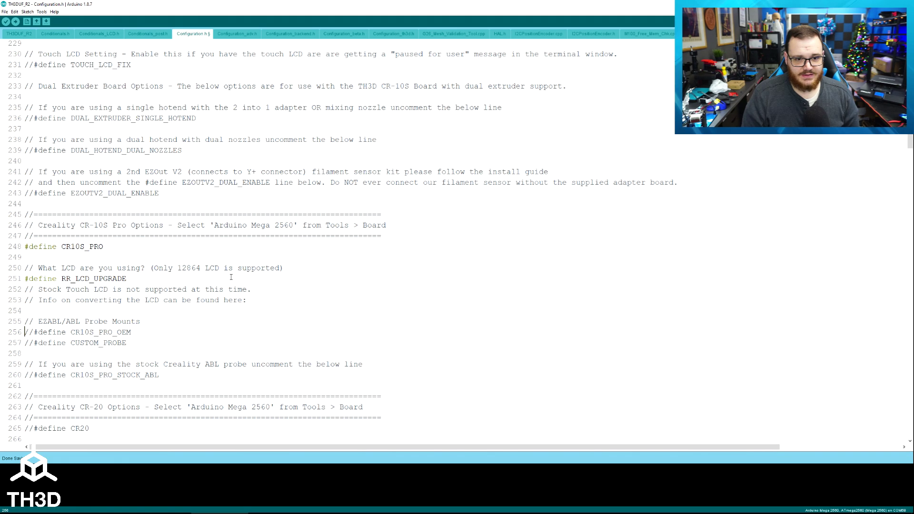
key(Delete)
key(Delete)
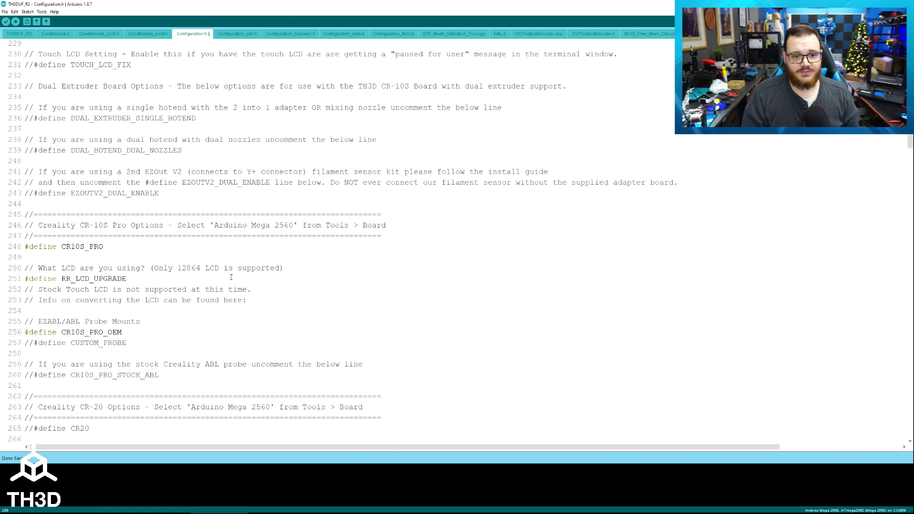
key(Down)
key(Down)
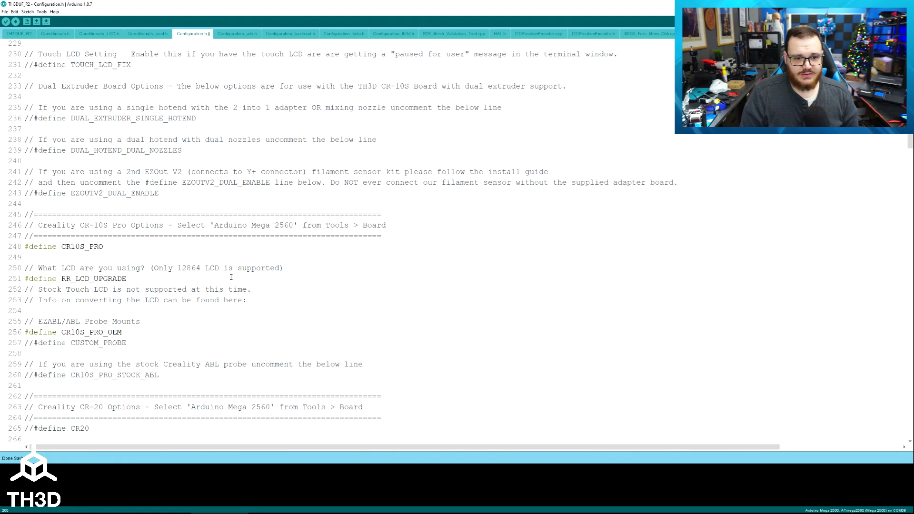
key(Delete)
key(Delete)
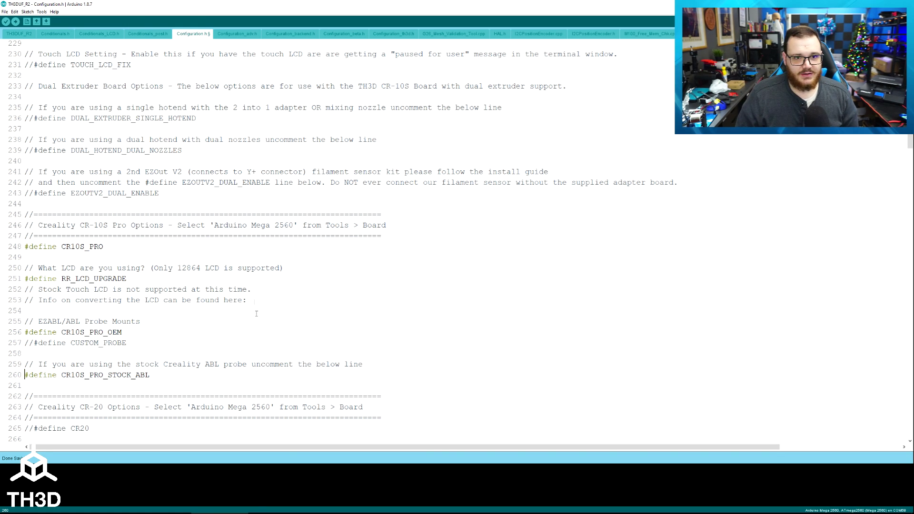
key(ctrl+s)
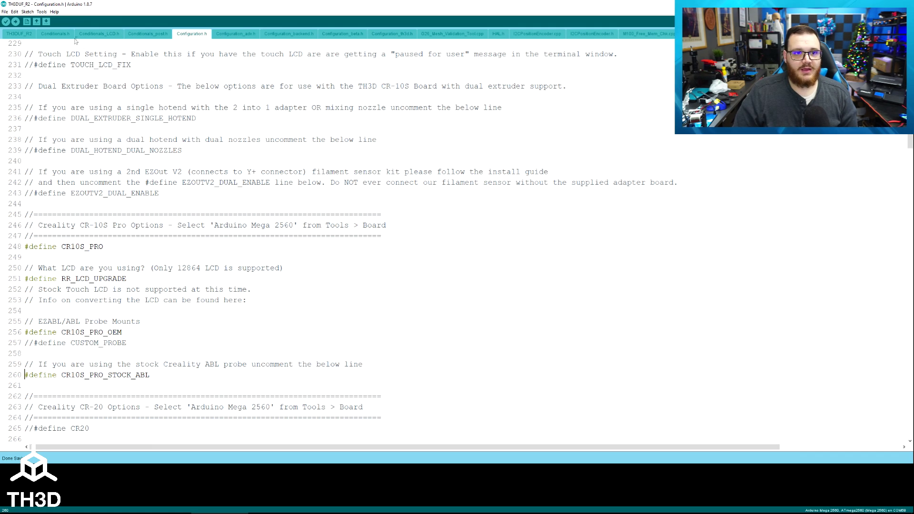
click(15, 21)
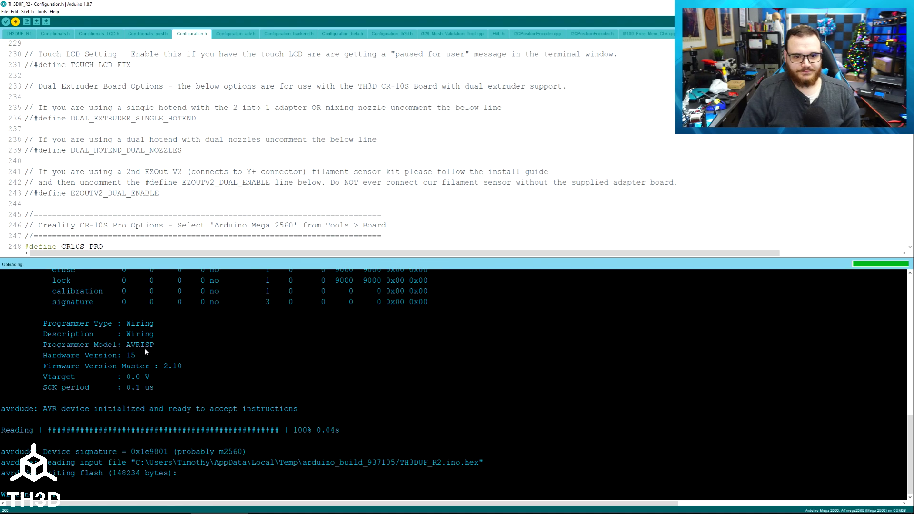
Scroll the upload log to review the 58% program storage and 59% memory usage
scroll(367, 372, up, 12)
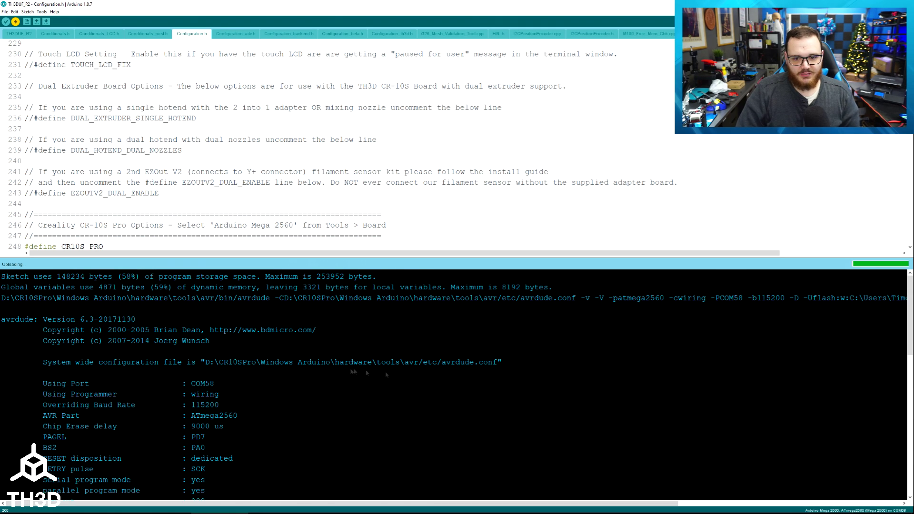